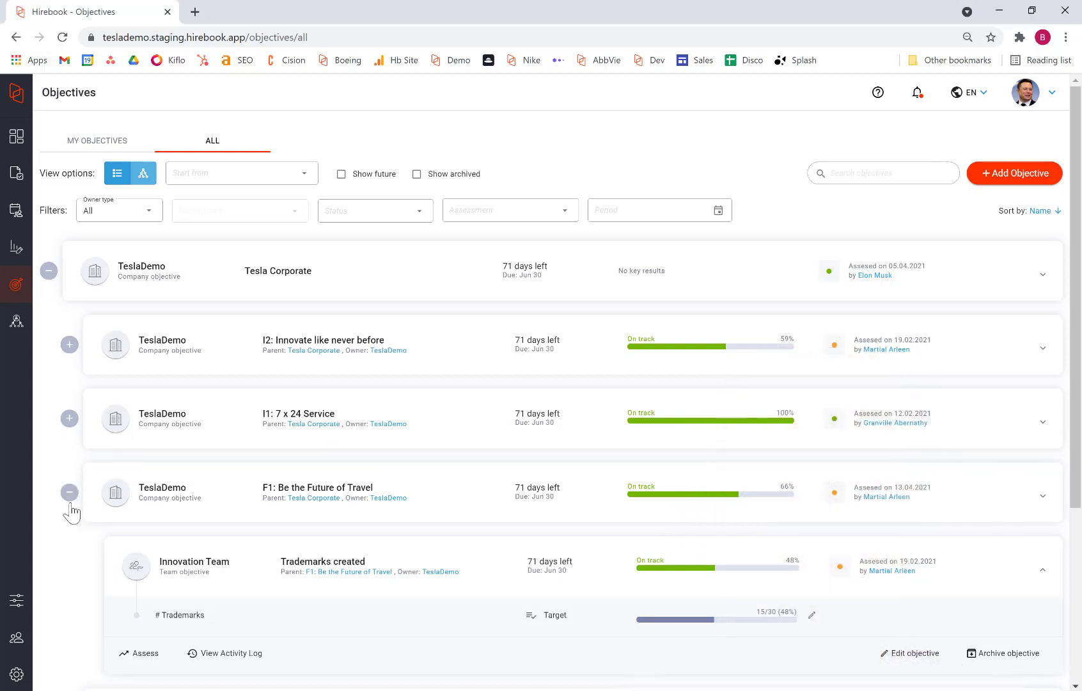
# - Collapse F1 and Tesla Corporate, then expand them again to show their child objectives
pyautogui.click(70, 492)
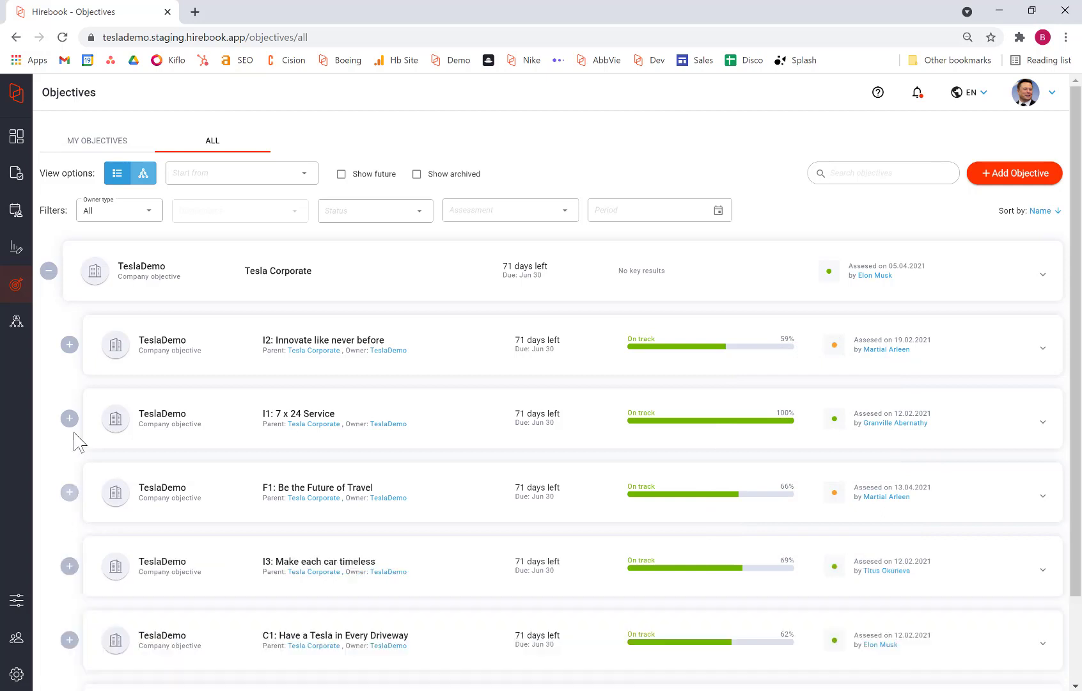
pyautogui.click(49, 271)
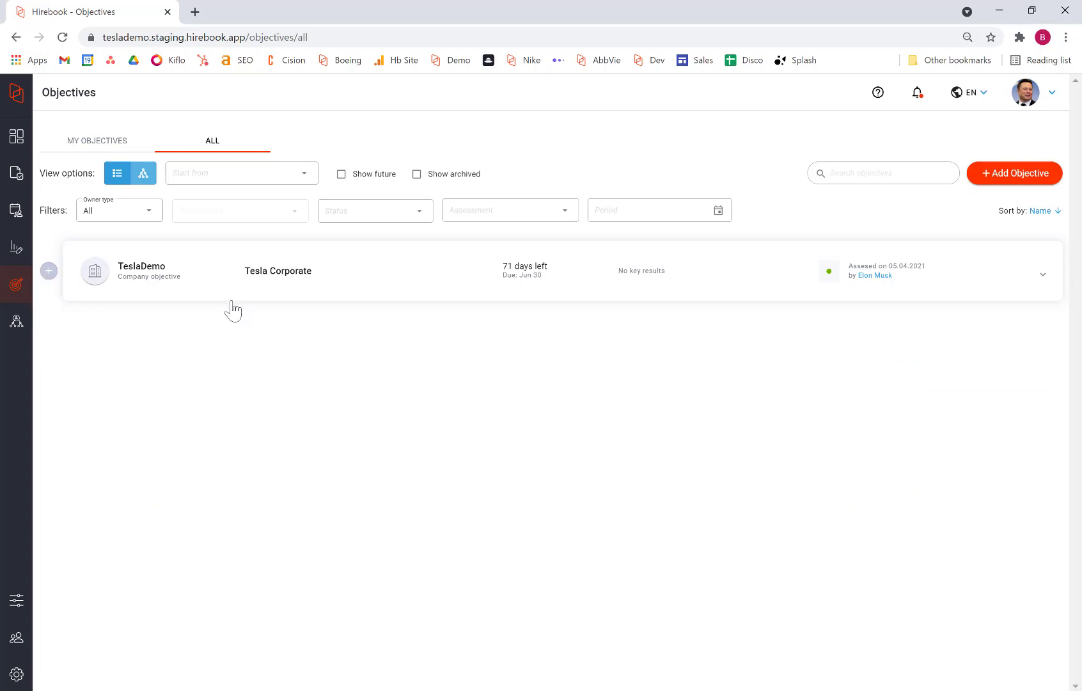
pyautogui.click(50, 271)
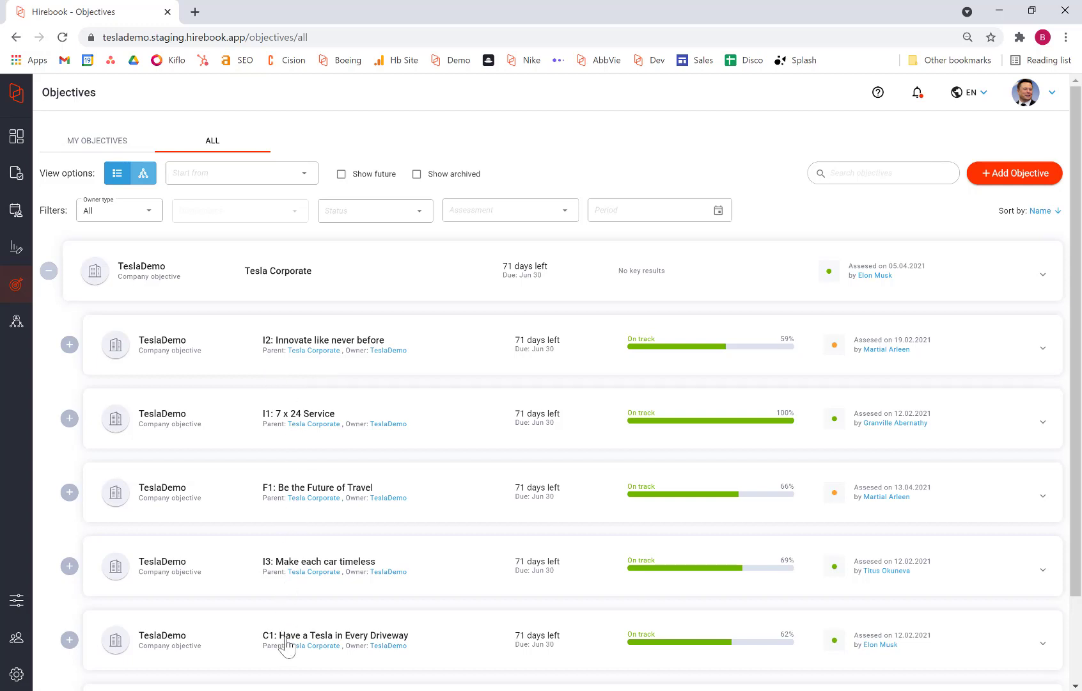
pyautogui.click(69, 493)
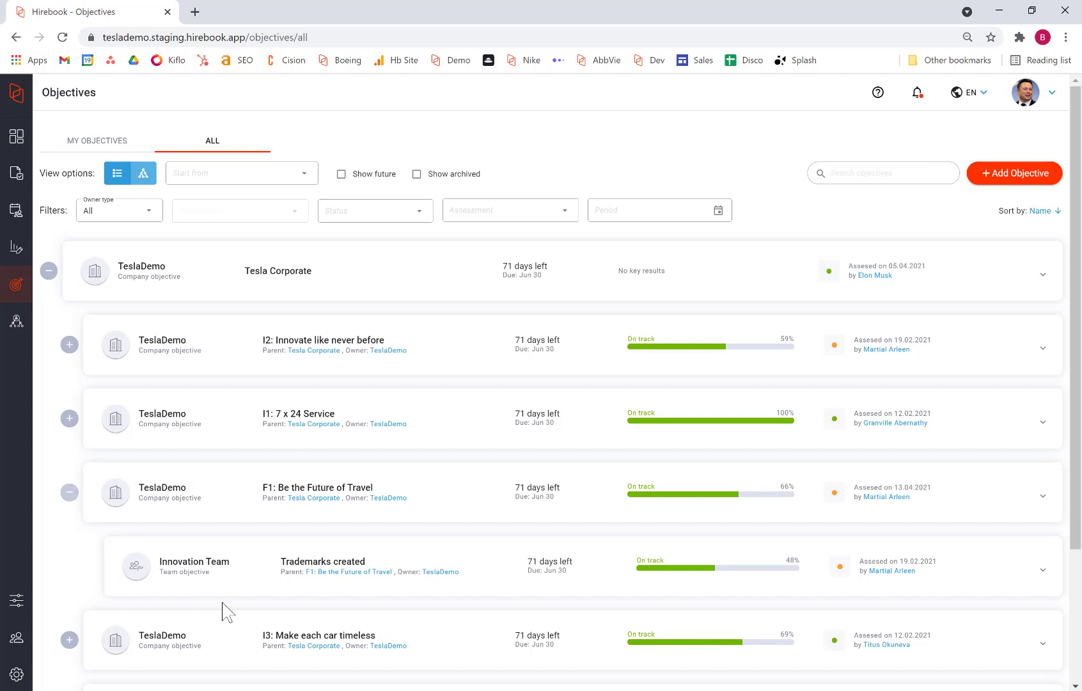
# - Expand Trademarks created and review its key result and assessment history
pyautogui.click(276, 593)
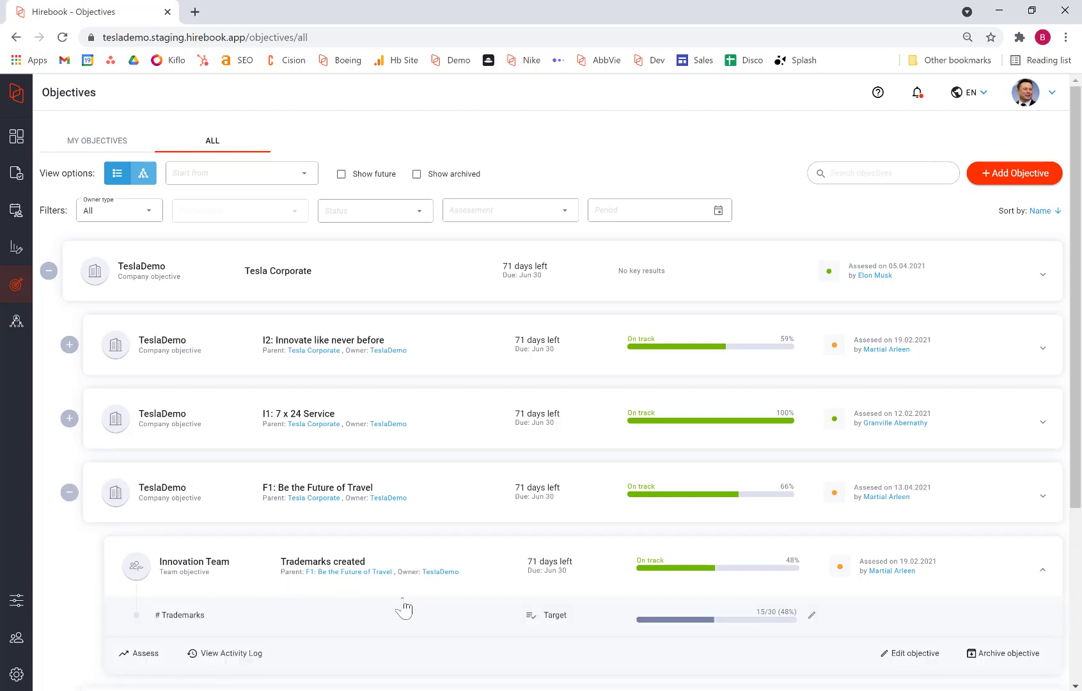
pyautogui.scroll(-1, 407, 606)
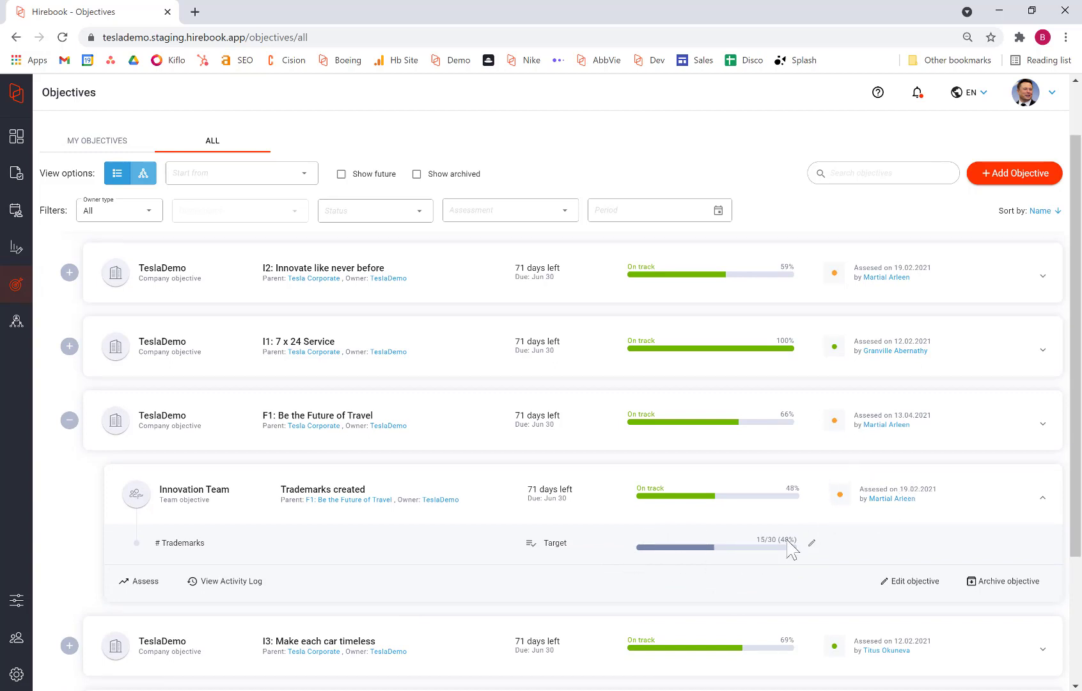
pyautogui.click(147, 587)
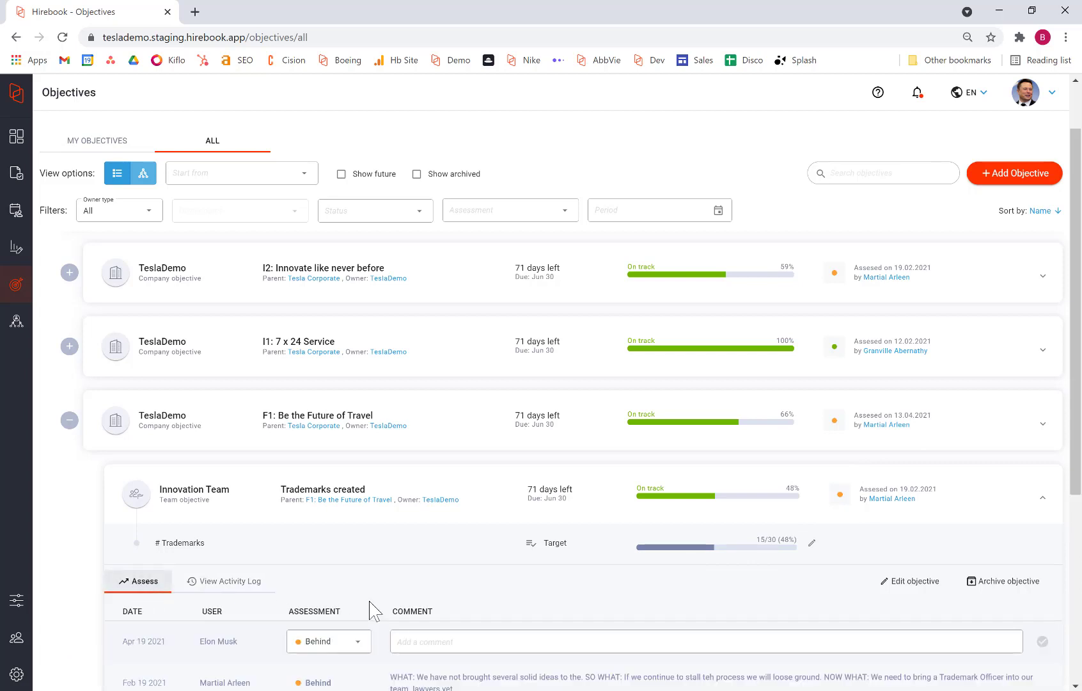
pyautogui.scroll(-1, 370, 598)
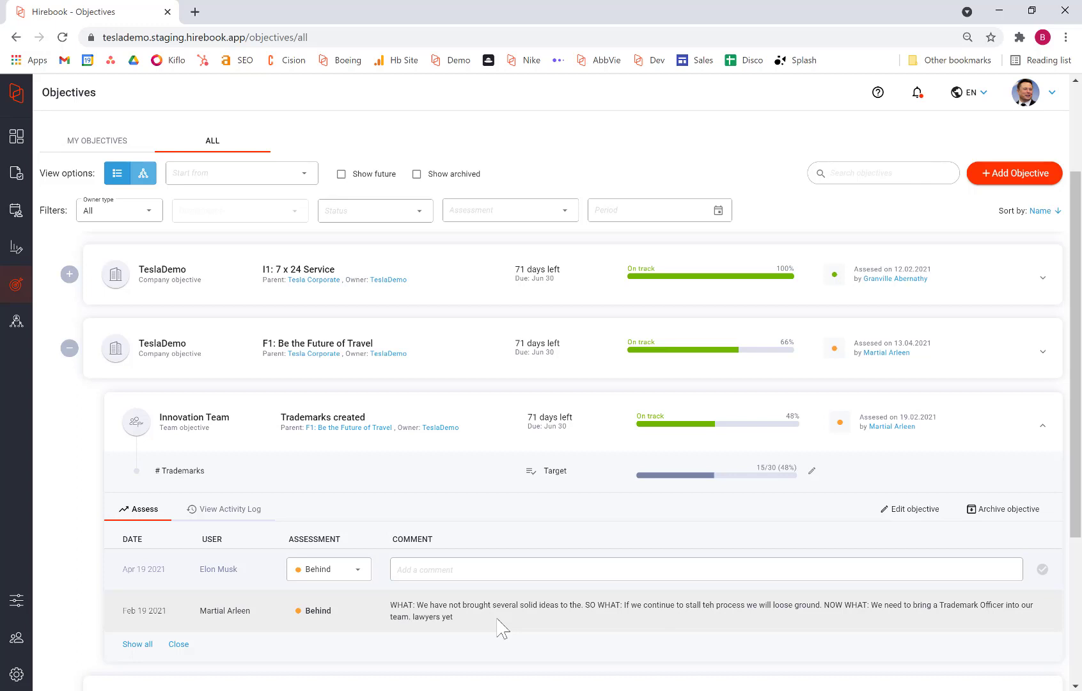
# - Collapse Trademarks created, F1 and Tesla Corporate so only Tesla Corporate remains
pyautogui.click(441, 450)
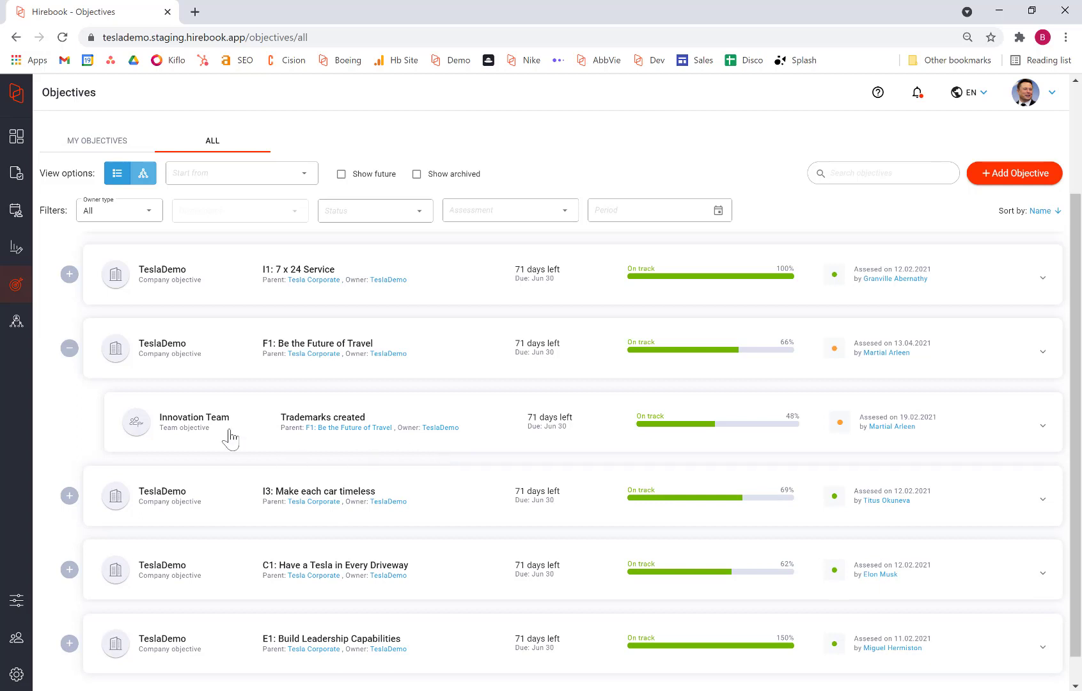
pyautogui.click(71, 348)
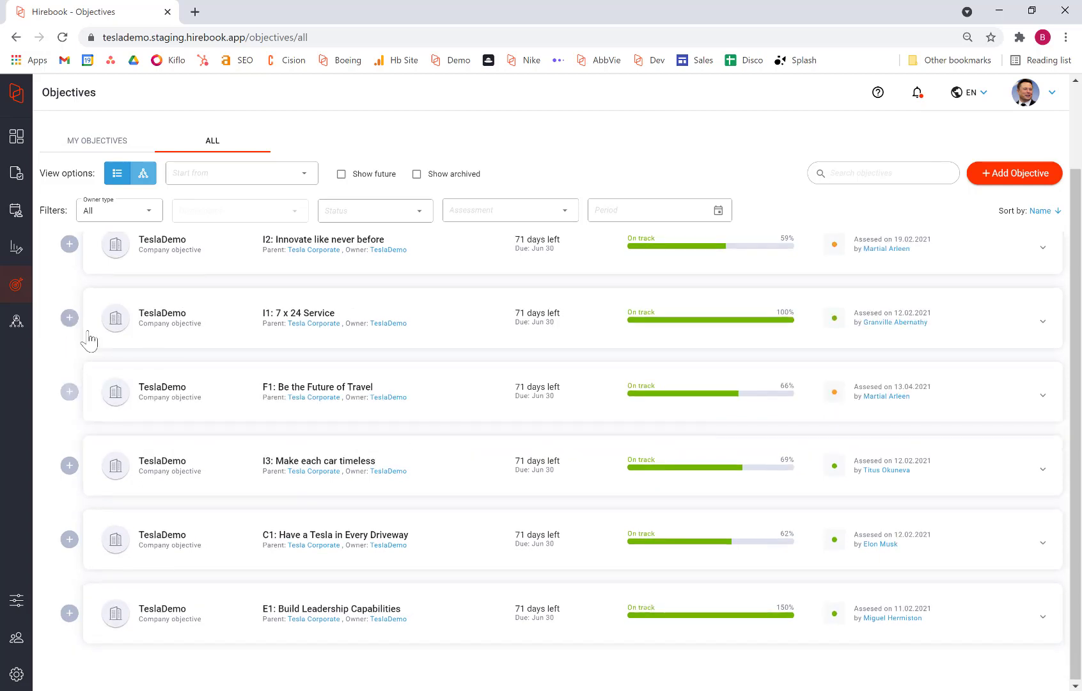
pyautogui.scroll(2, 64, 308)
pyautogui.click(50, 271)
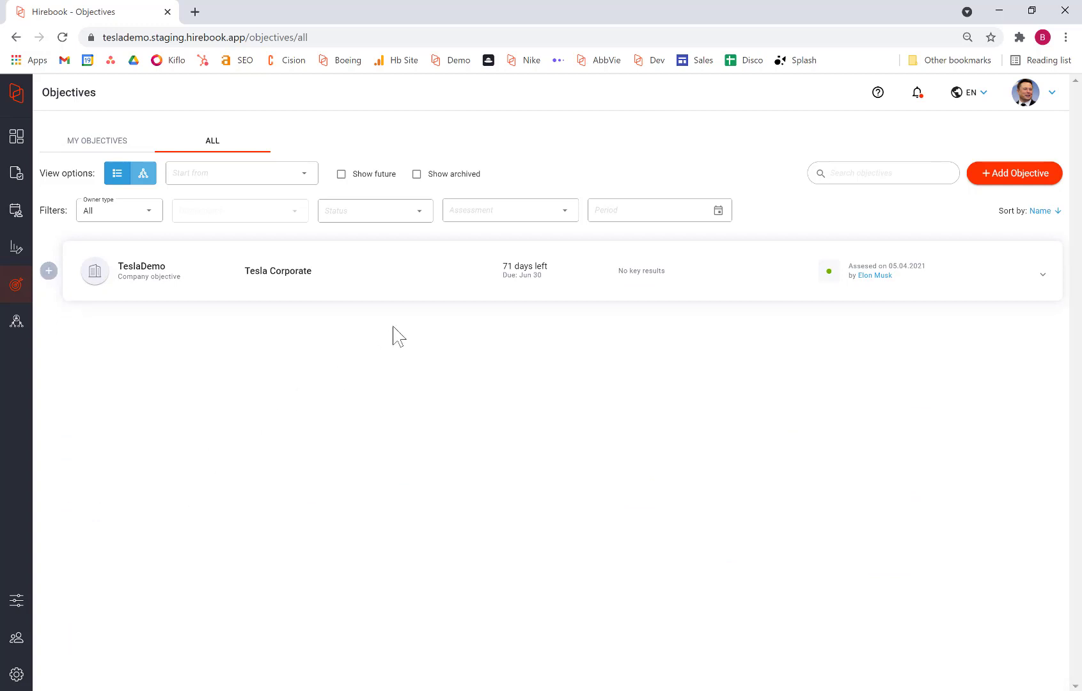
# - Filter objectives to At risk status and Behind assessment, and open the Owner type filter
pyautogui.click(421, 211)
pyautogui.click(346, 287)
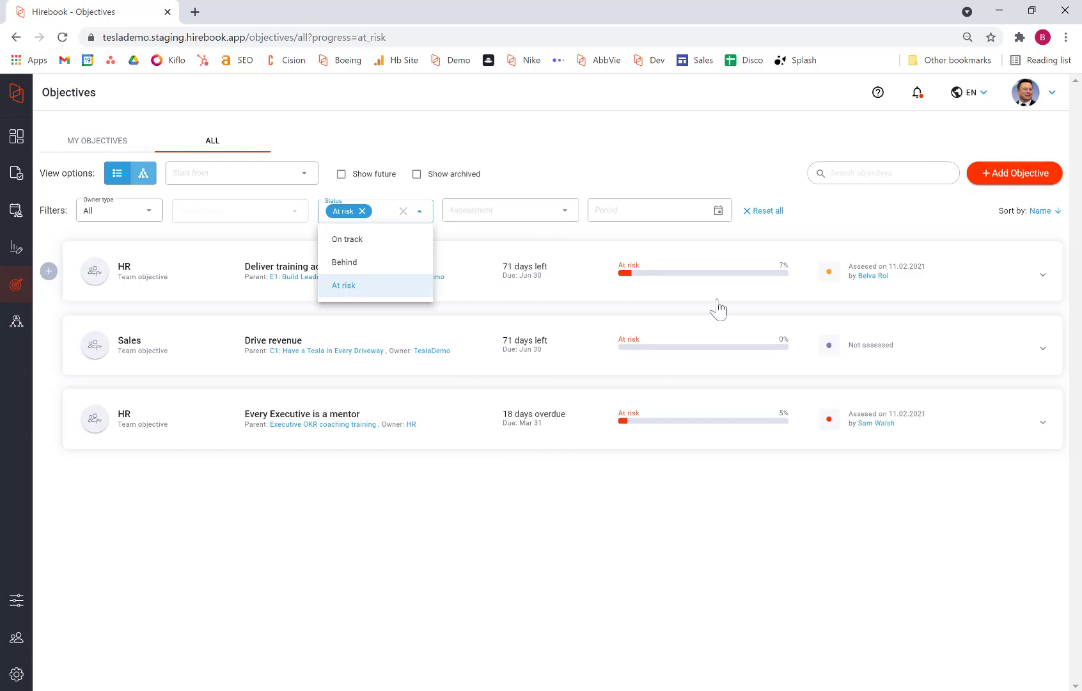
pyautogui.click(567, 219)
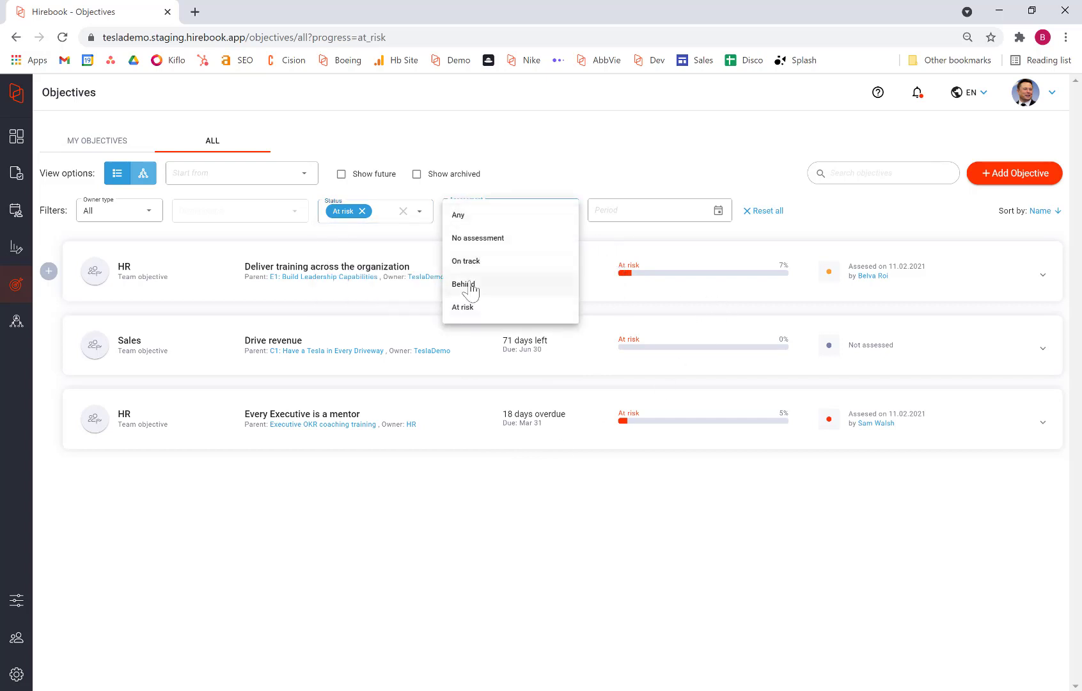
pyautogui.click(470, 284)
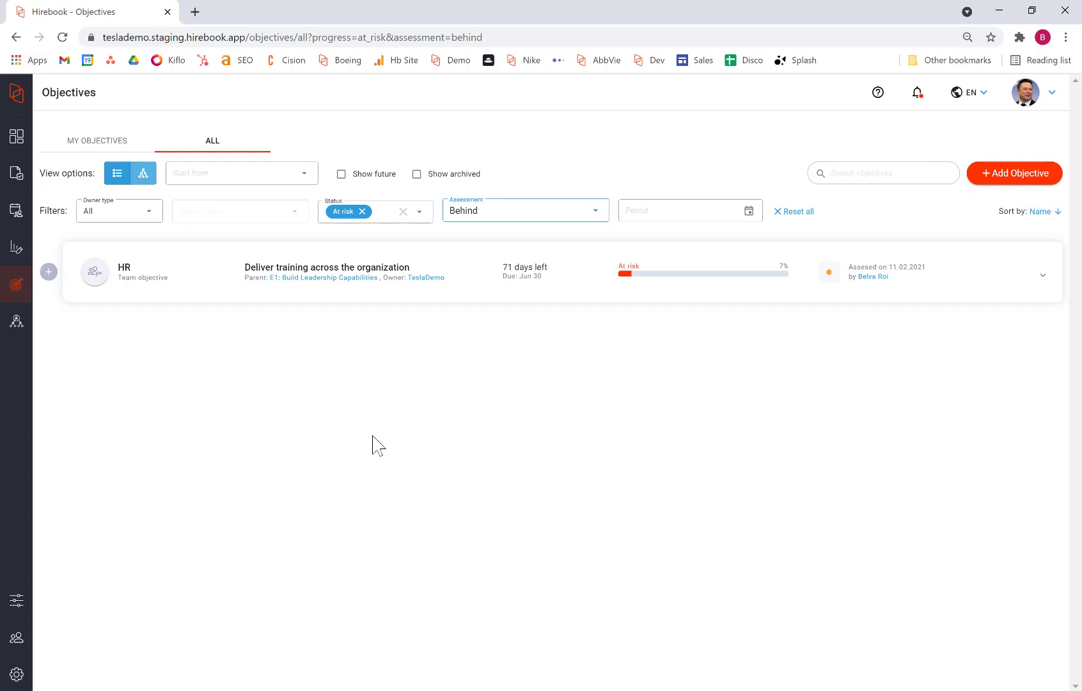
pyautogui.click(152, 218)
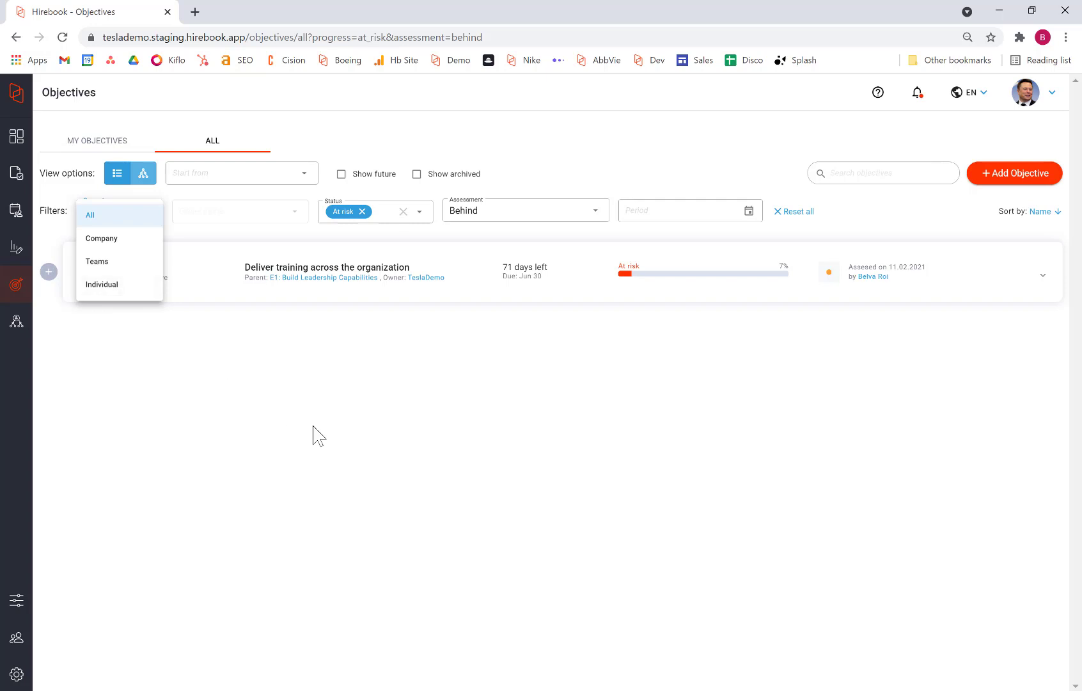
# - Switch to hierarchy view and expand Tesla Corporate, I2, Champion Innovation, Build auto-drive comfort and I3
pyautogui.click(143, 174)
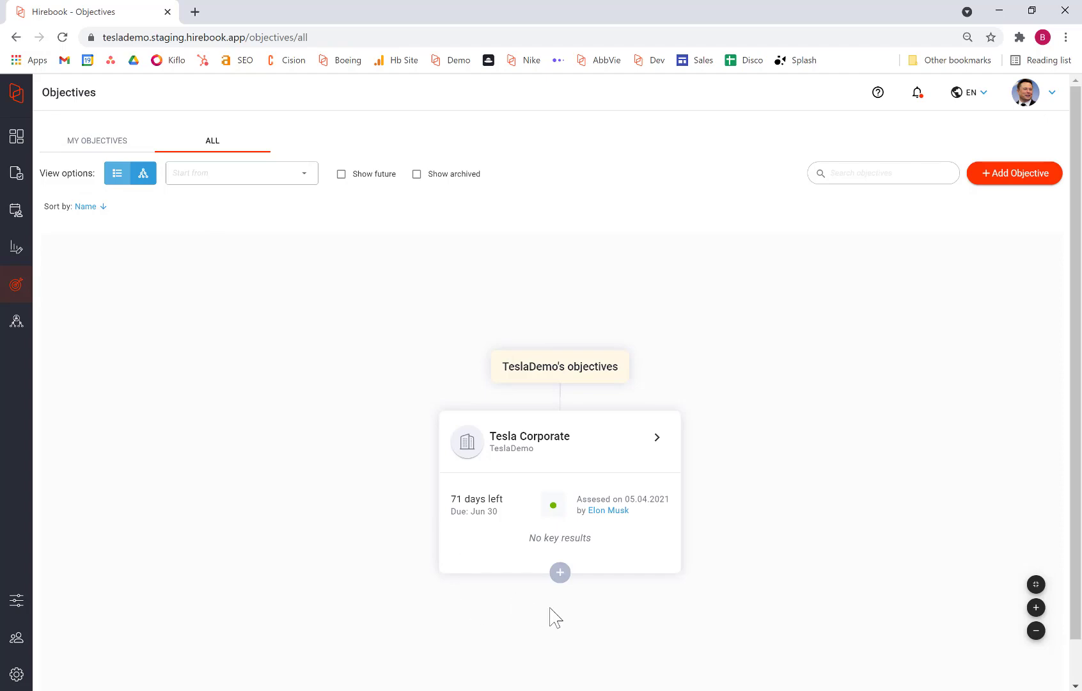
pyautogui.click(566, 573)
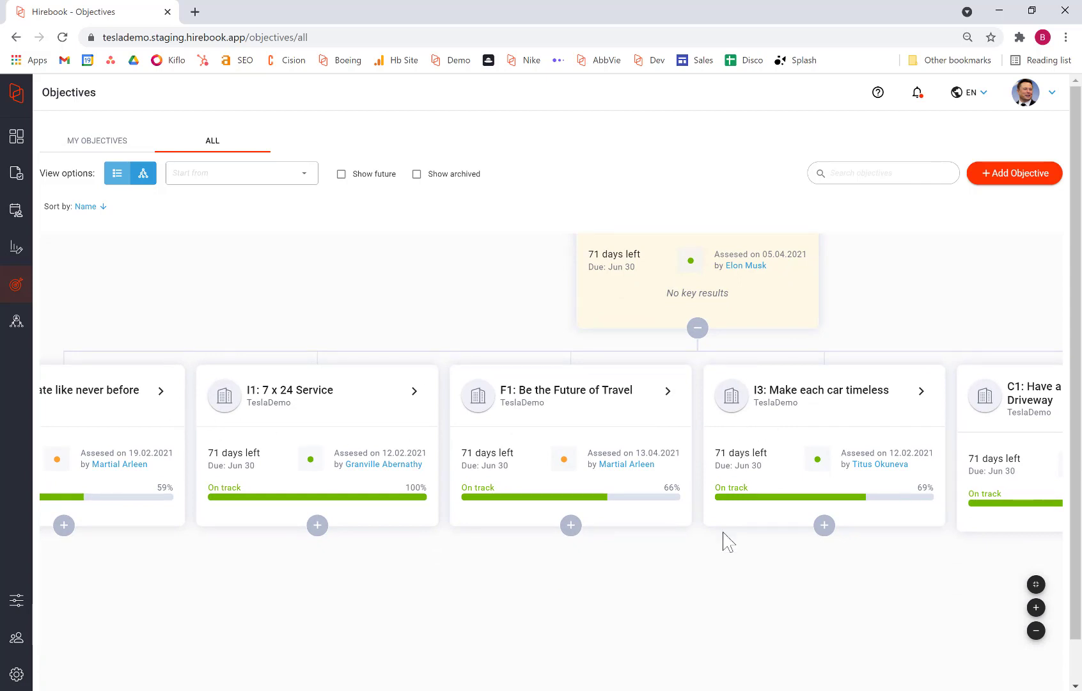
pyautogui.scroll(-1, 729, 542)
pyautogui.scroll(-1, 730, 543)
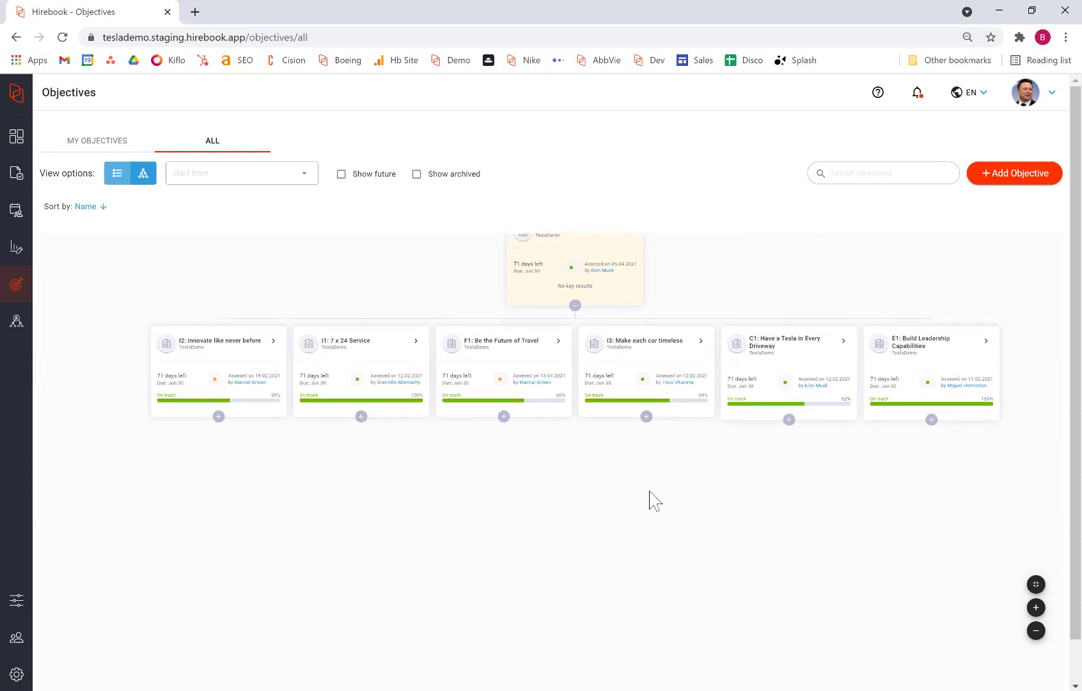
pyautogui.click(219, 416)
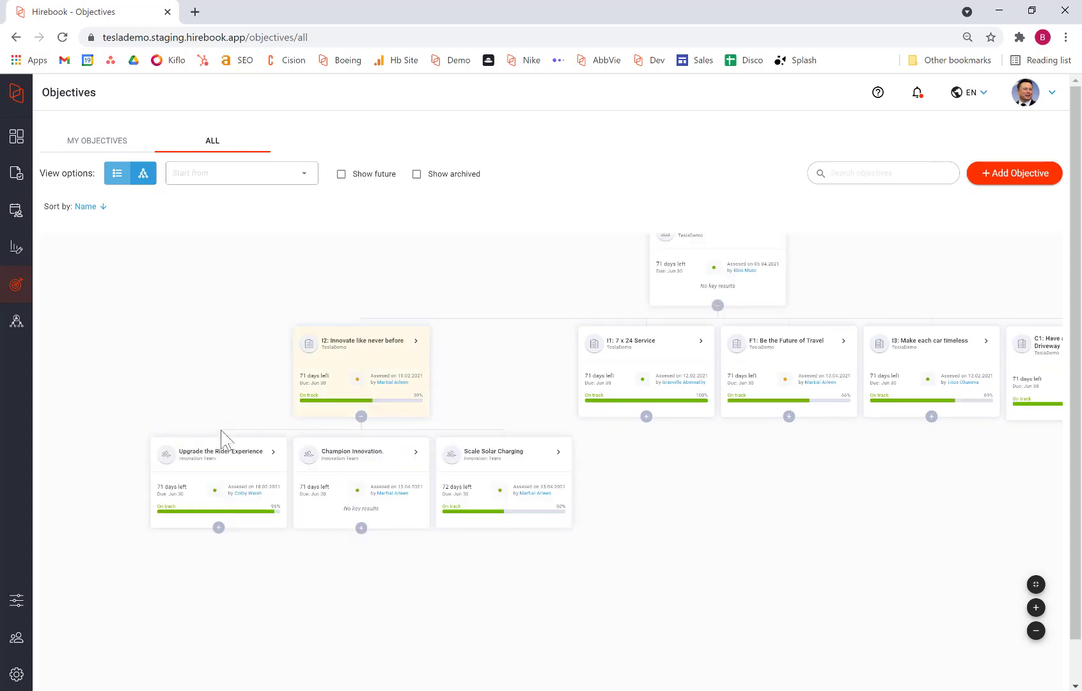
pyautogui.click(361, 527)
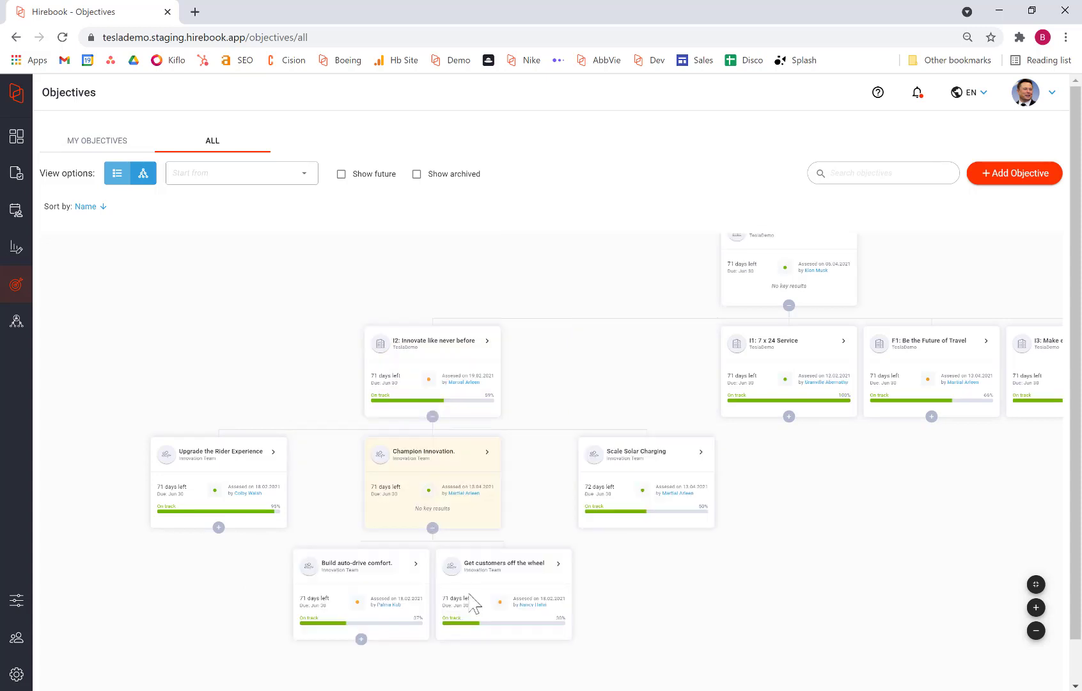
pyautogui.click(362, 640)
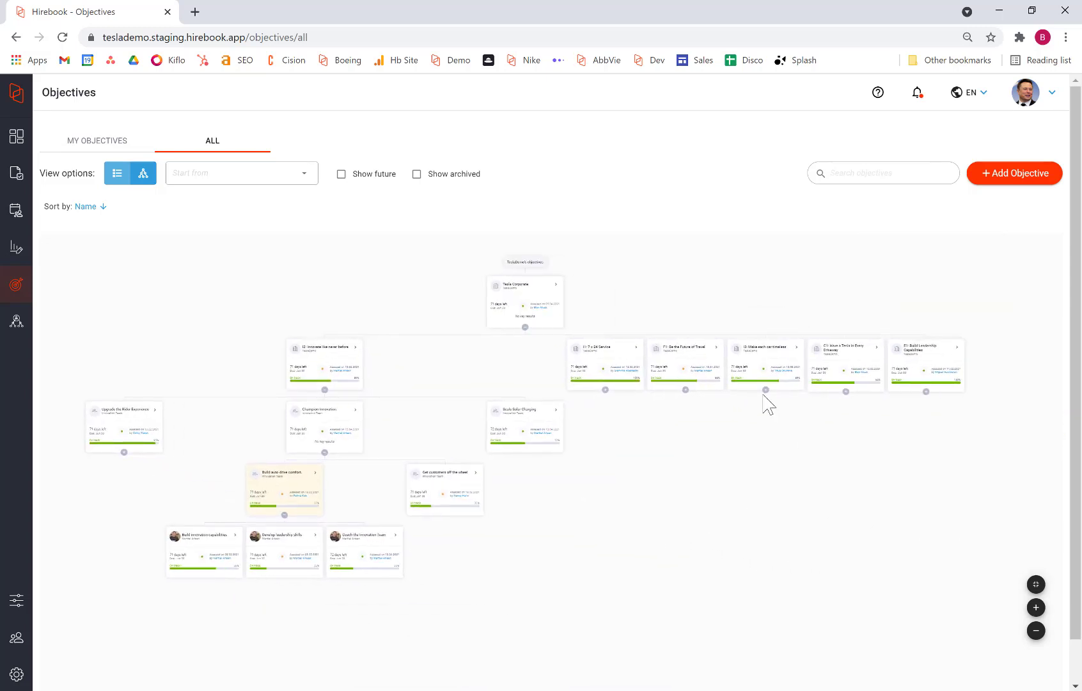
pyautogui.click(766, 390)
# - On the Org Chart, view the Head of Innovation's panel and expand their and the Product Alpha PM's reports
pyautogui.click(17, 328)
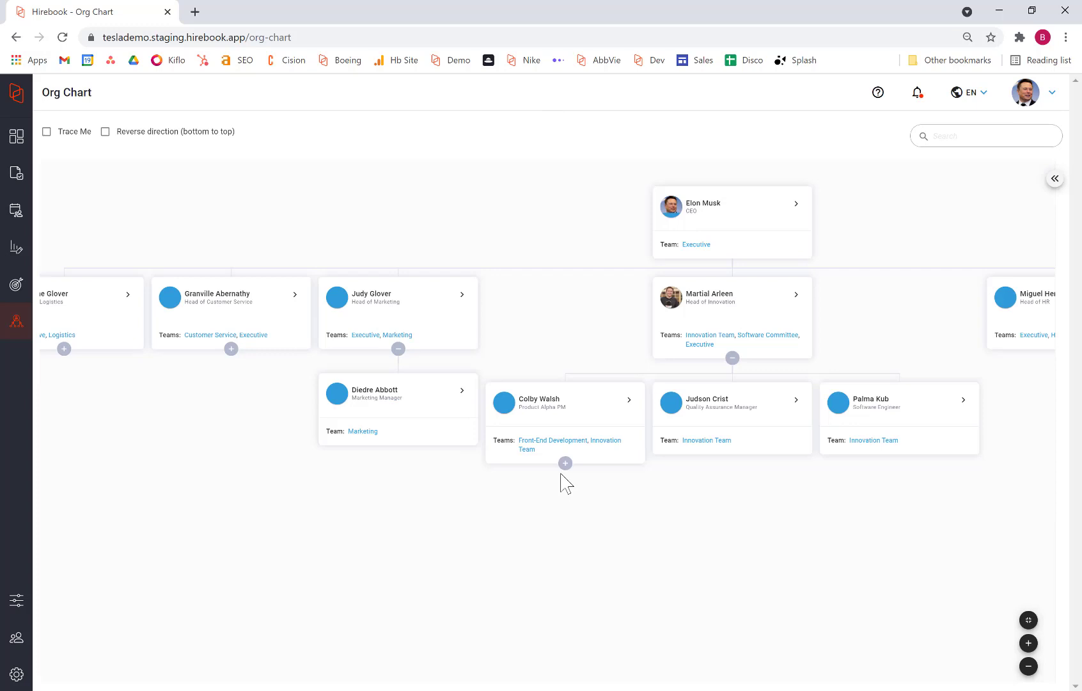
pyautogui.click(732, 358)
pyautogui.click(398, 348)
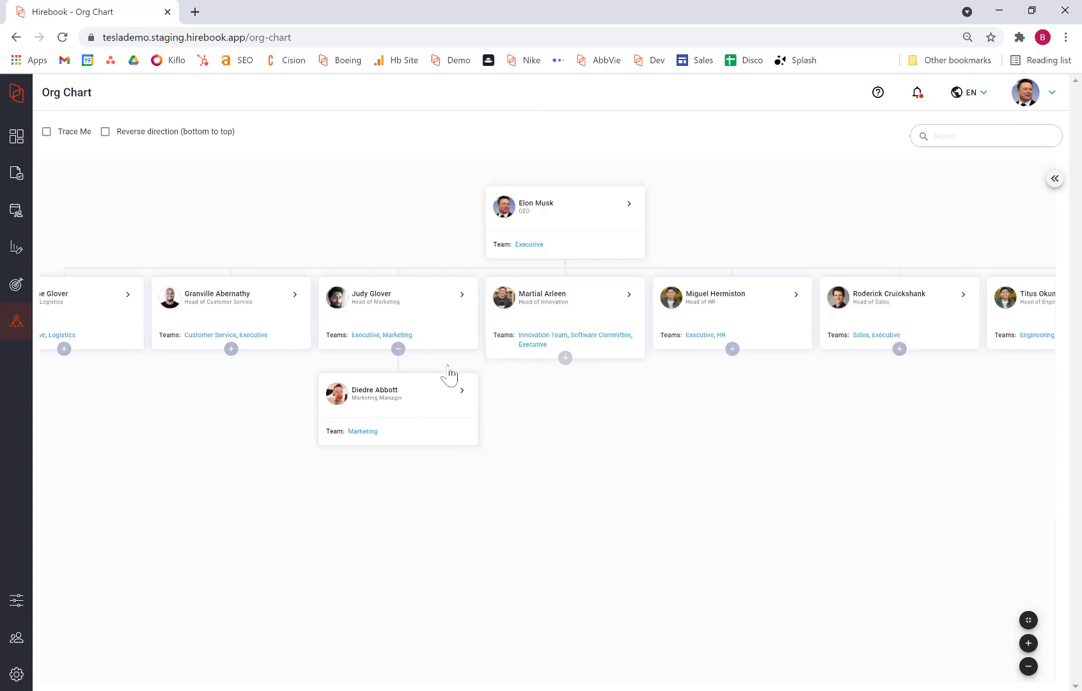
pyautogui.click(629, 295)
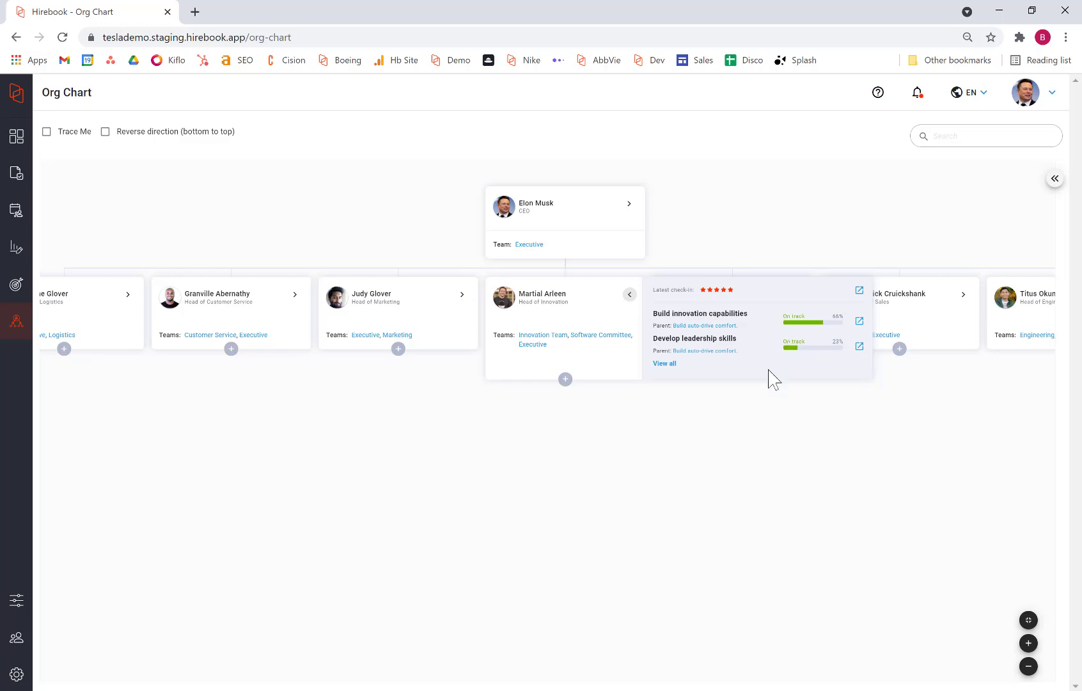
pyautogui.click(567, 381)
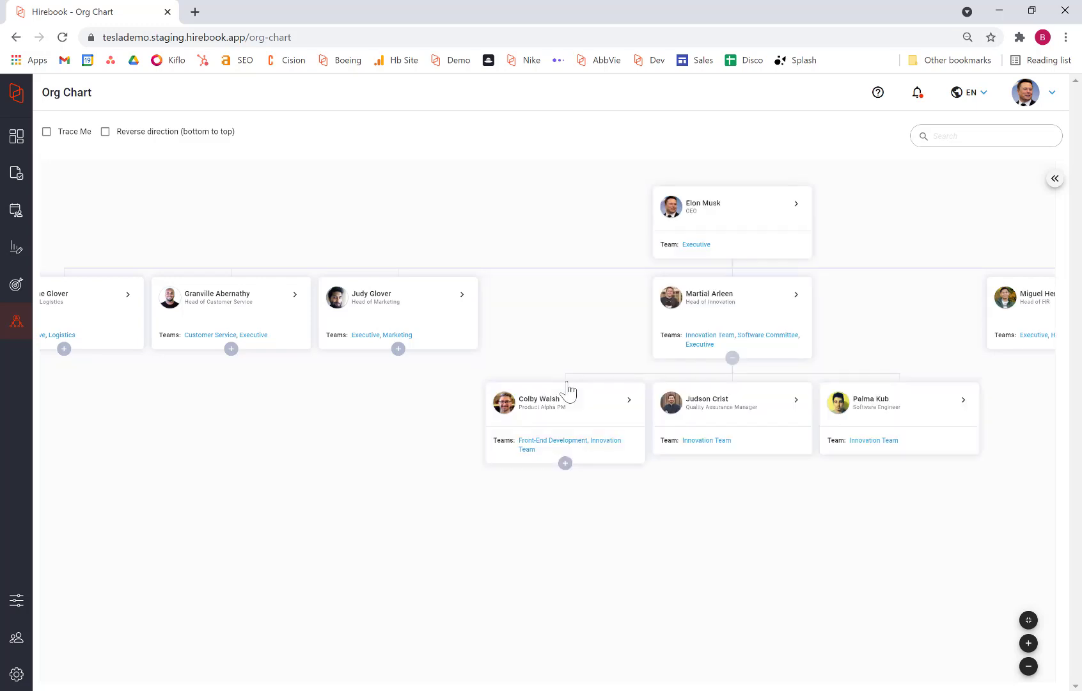
pyautogui.click(565, 463)
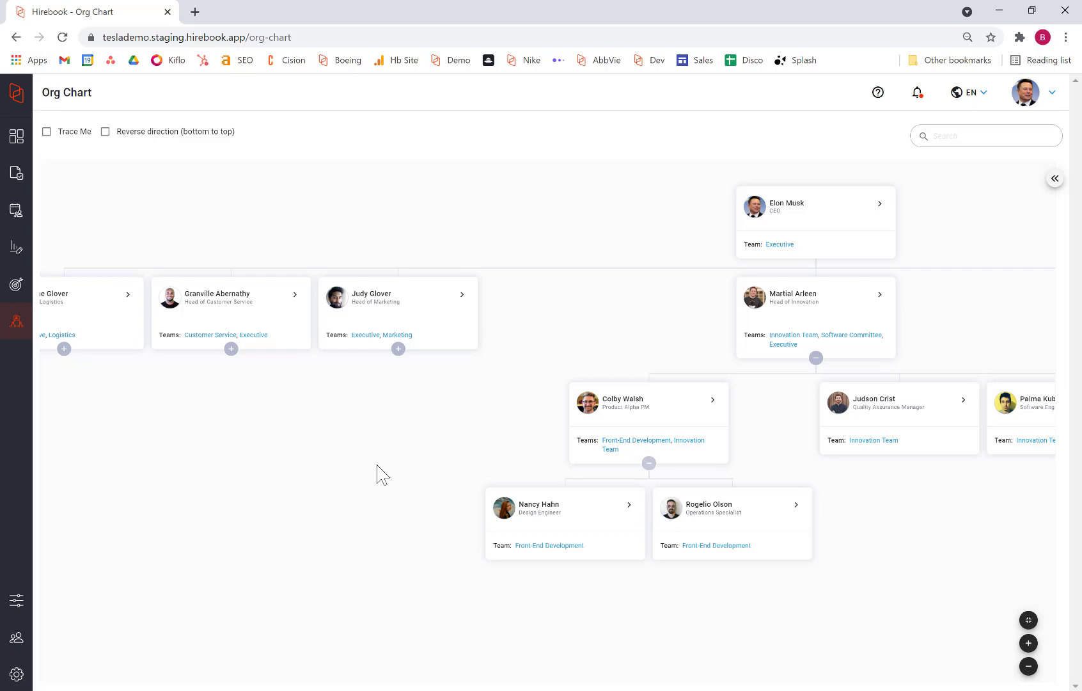
# - Go to Check-in and show the Team Check-ins for Apr 19 – Apr 25
pyautogui.click(16, 181)
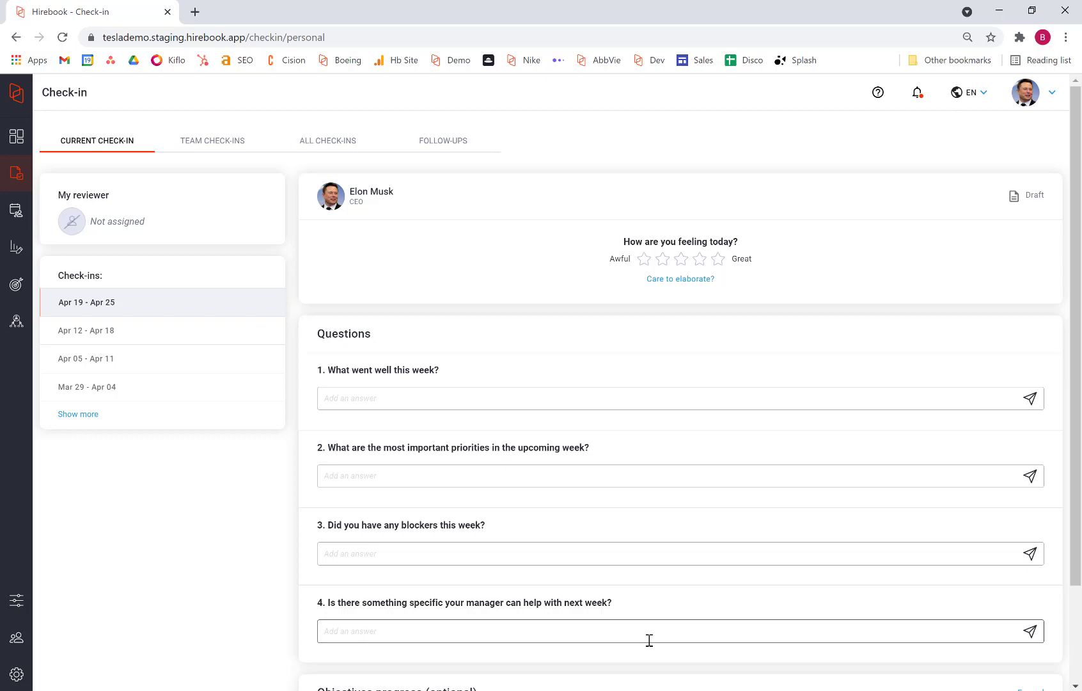
pyautogui.click(209, 146)
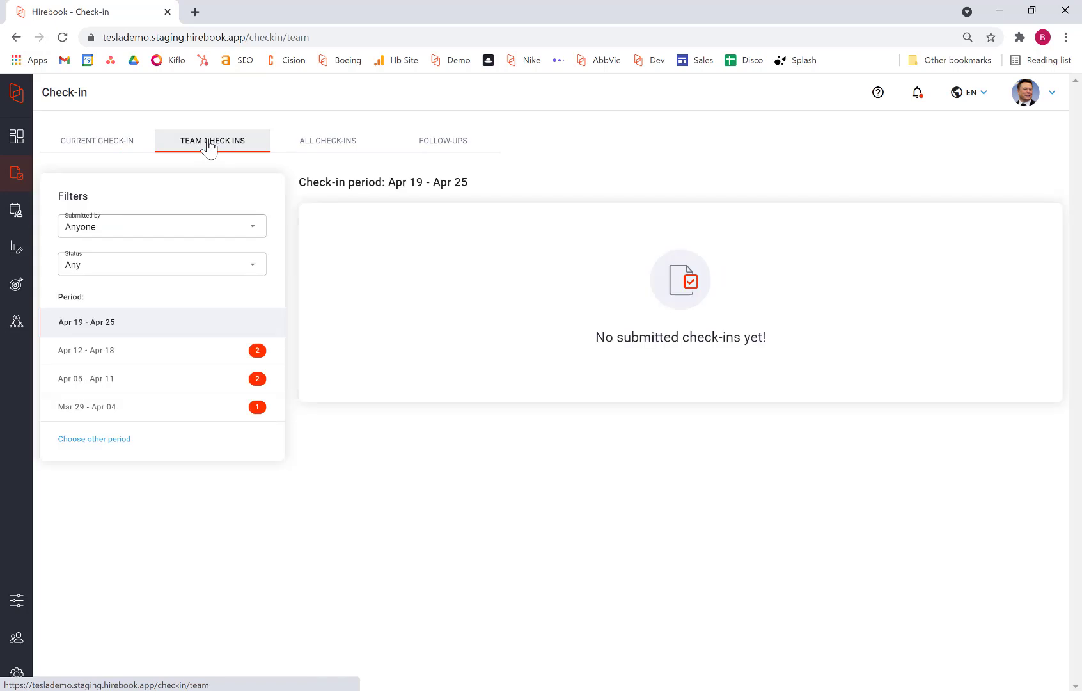
# - Review the Head of Innovation's Apr 12 – Apr 18 check-in and add the priorities and blockers answers to the 1-on-1 agenda
pyautogui.click(119, 356)
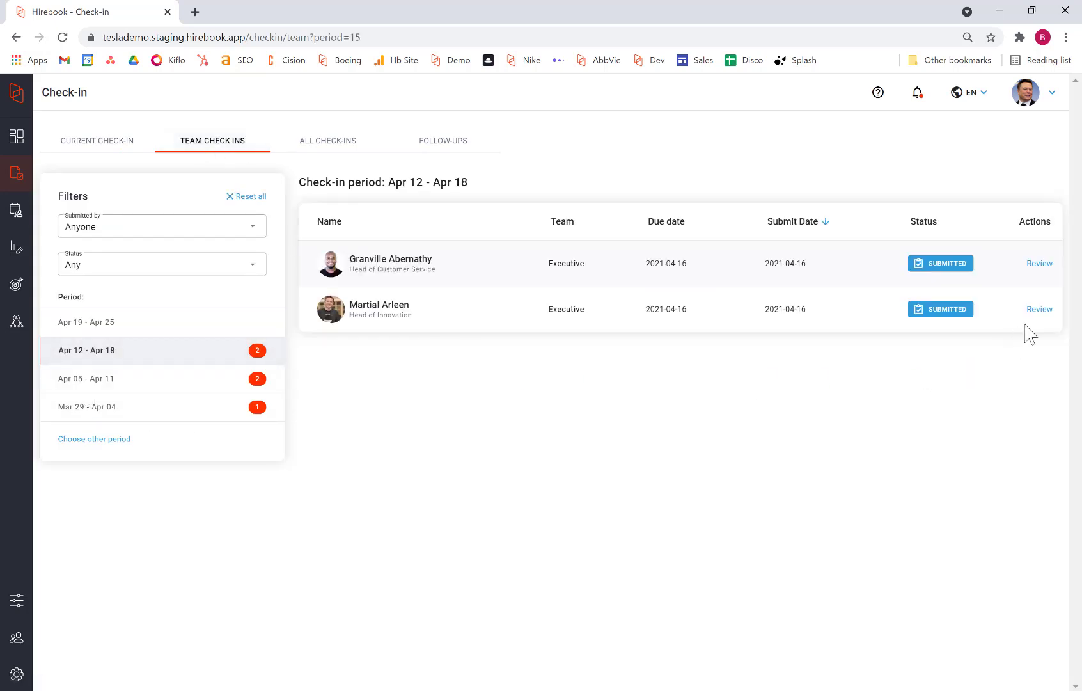
pyautogui.click(1043, 311)
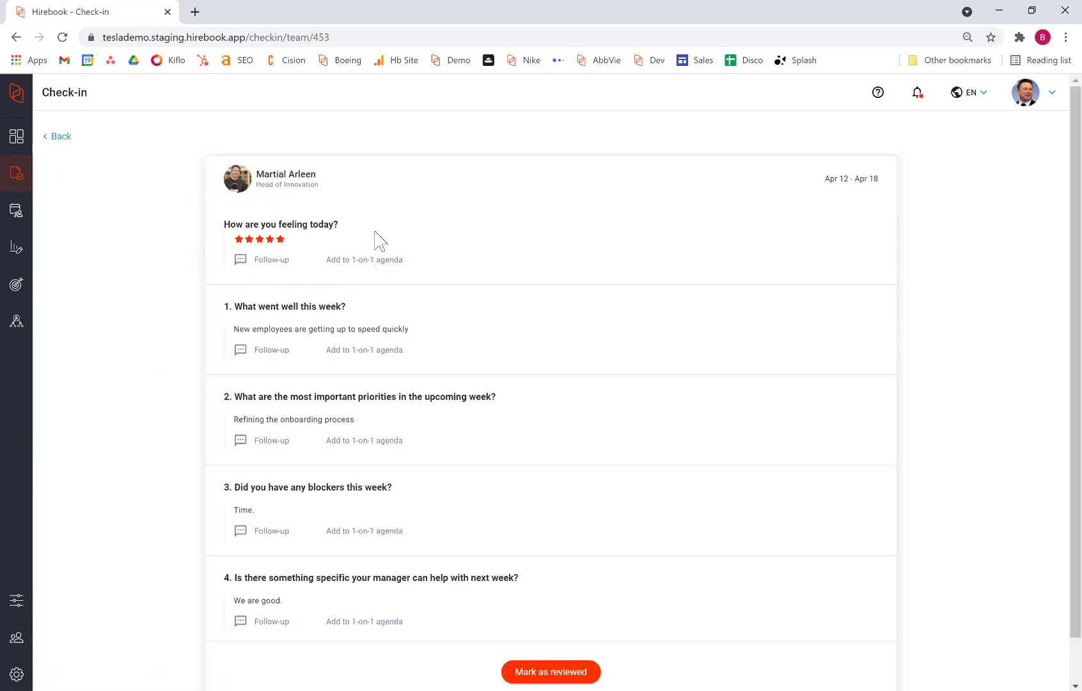
pyautogui.click(286, 351)
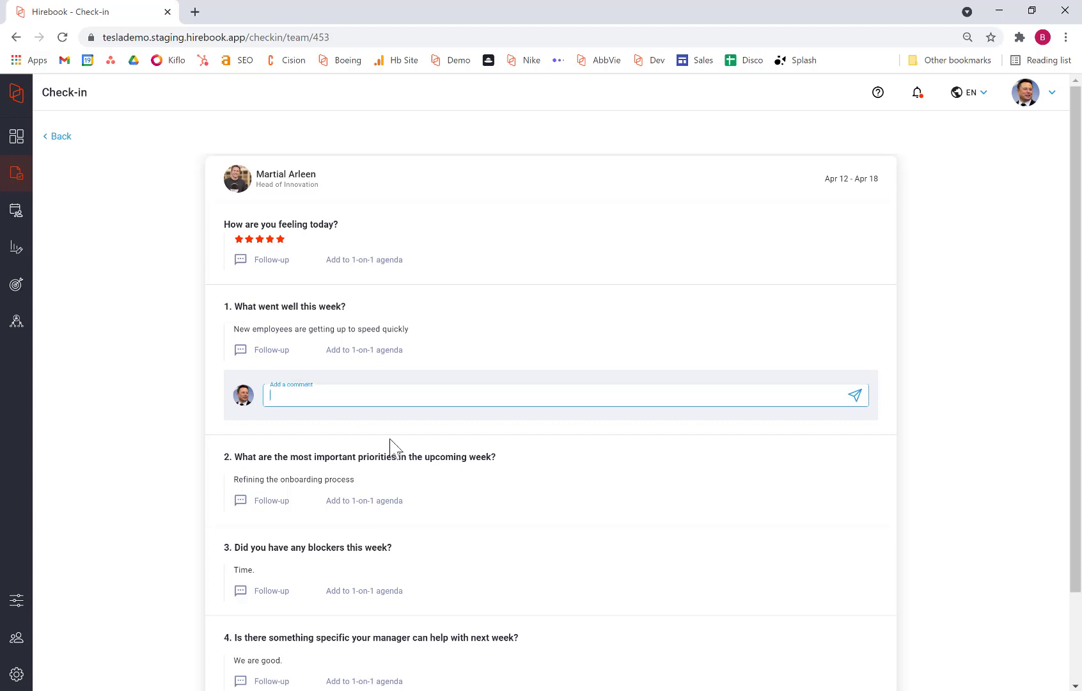
pyautogui.click(391, 505)
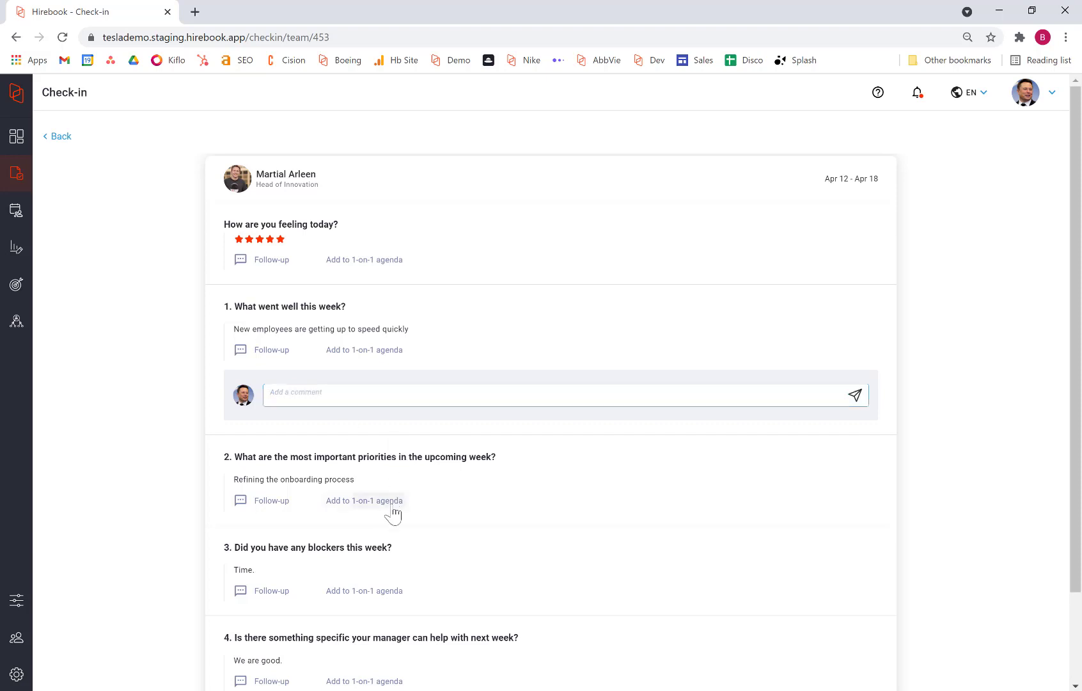
pyautogui.click(373, 591)
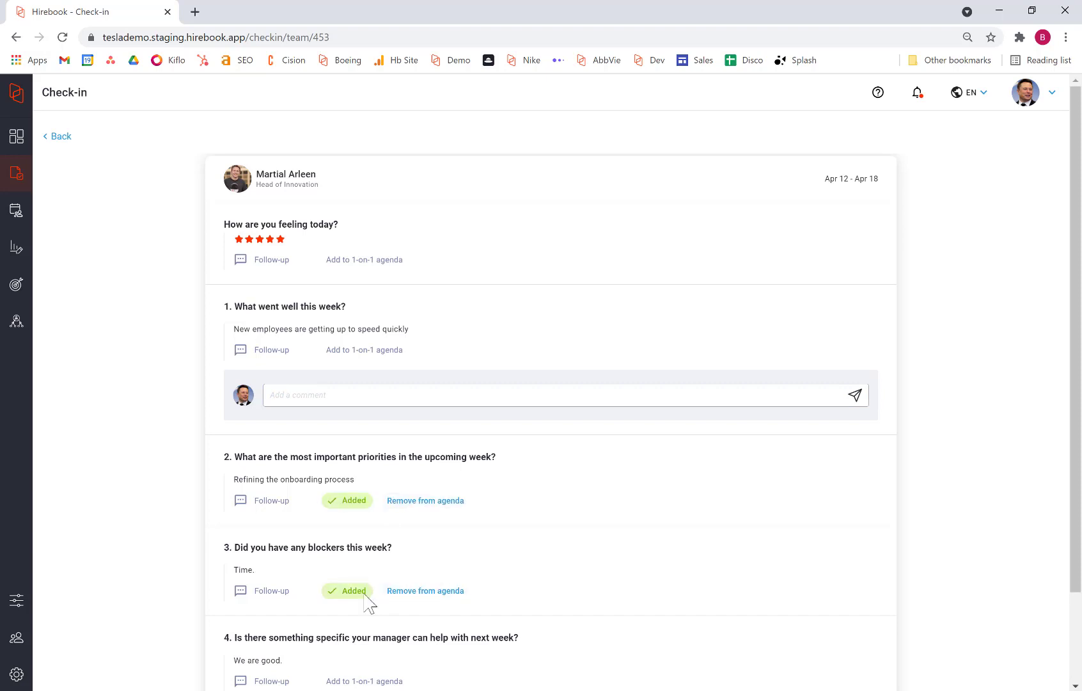
# - Open the Mar 24 14:00 1-on-1 meeting with the Head of Innovation from Meetings
pyautogui.click(15, 215)
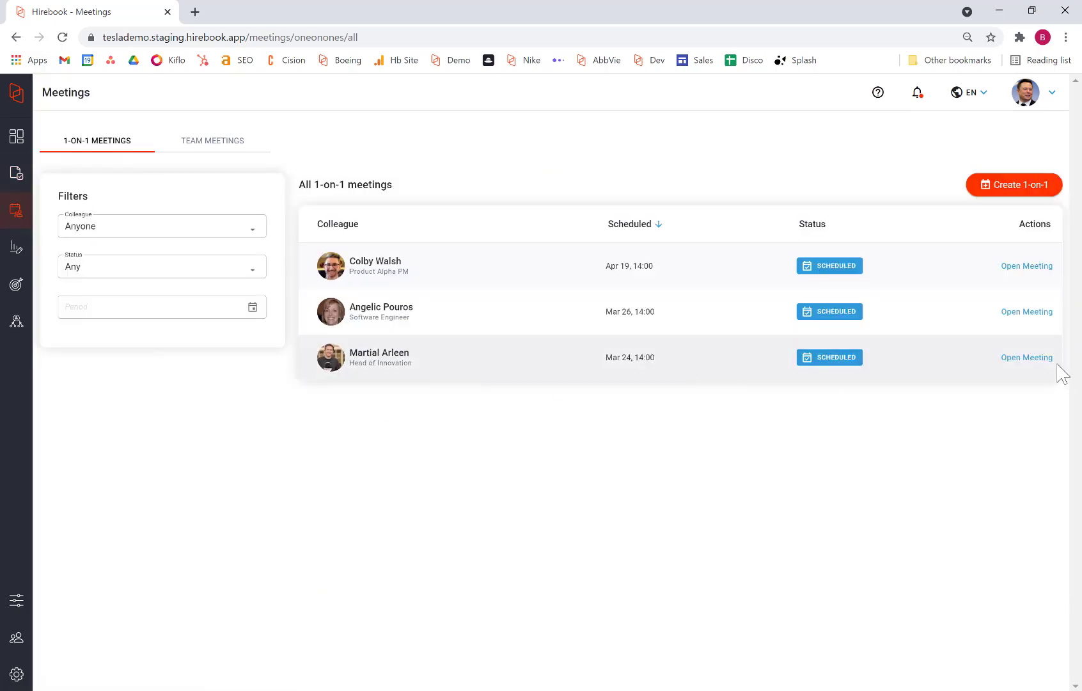
pyautogui.click(1041, 360)
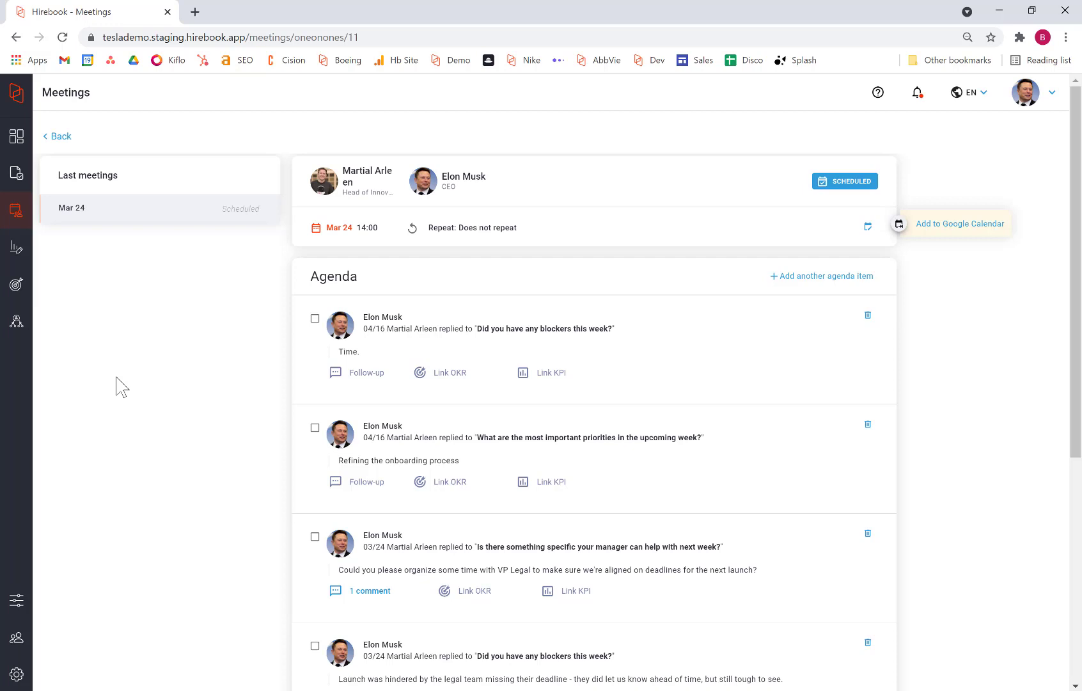
# - Return to the meetings list and open the Innovation & Legal Meeting from Team Meetings
pyautogui.click(61, 138)
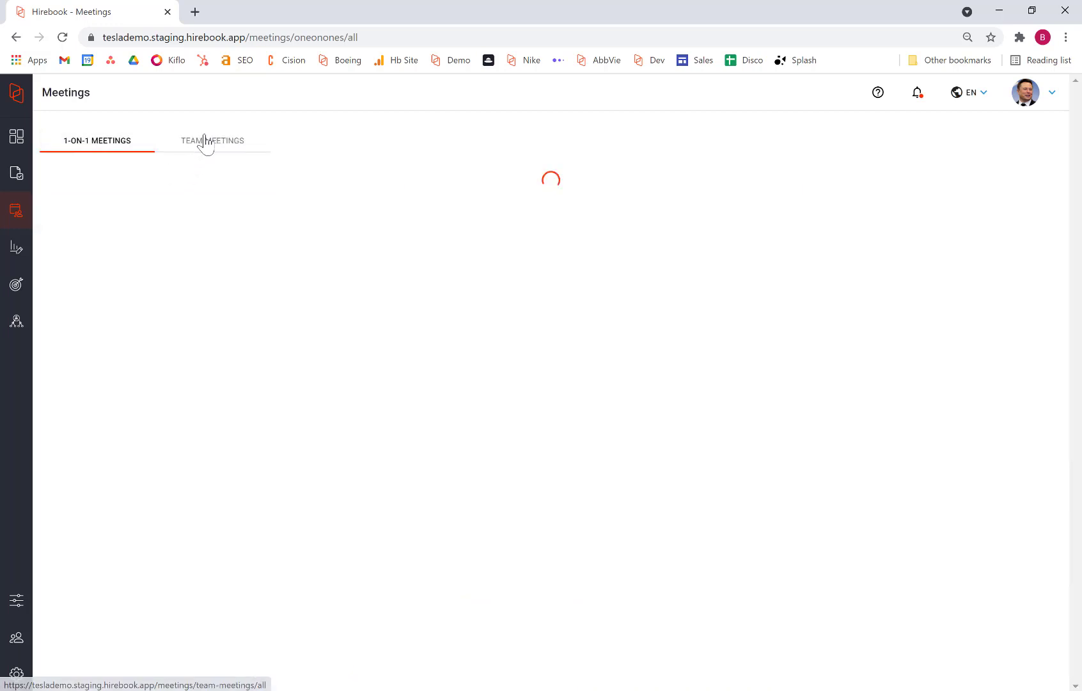
pyautogui.click(209, 143)
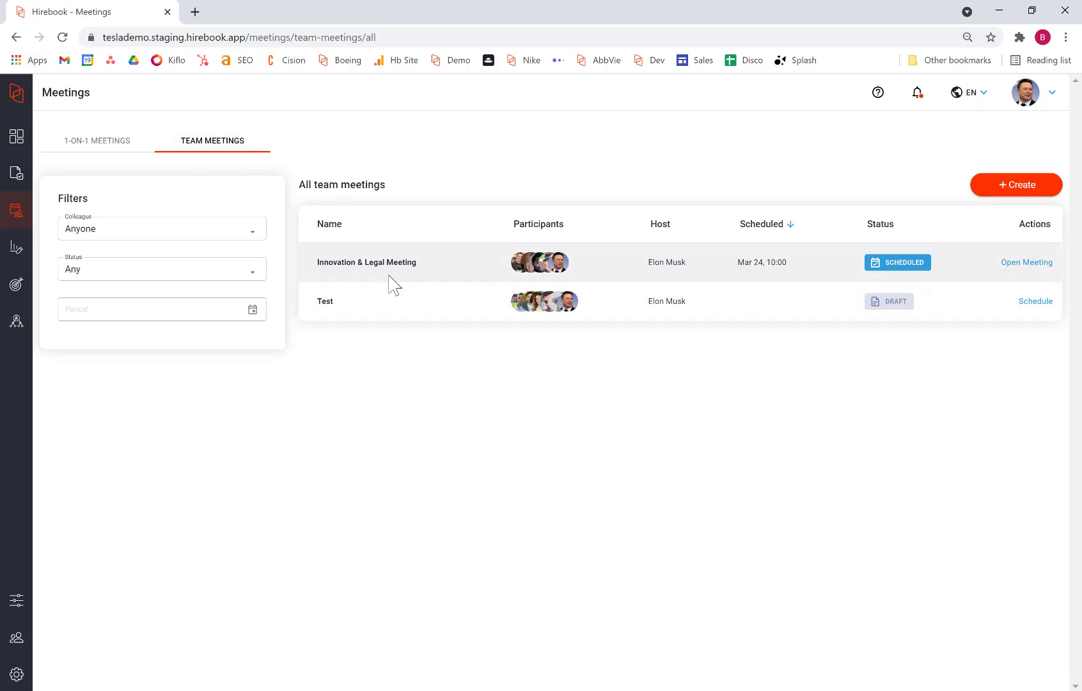
pyautogui.click(1027, 268)
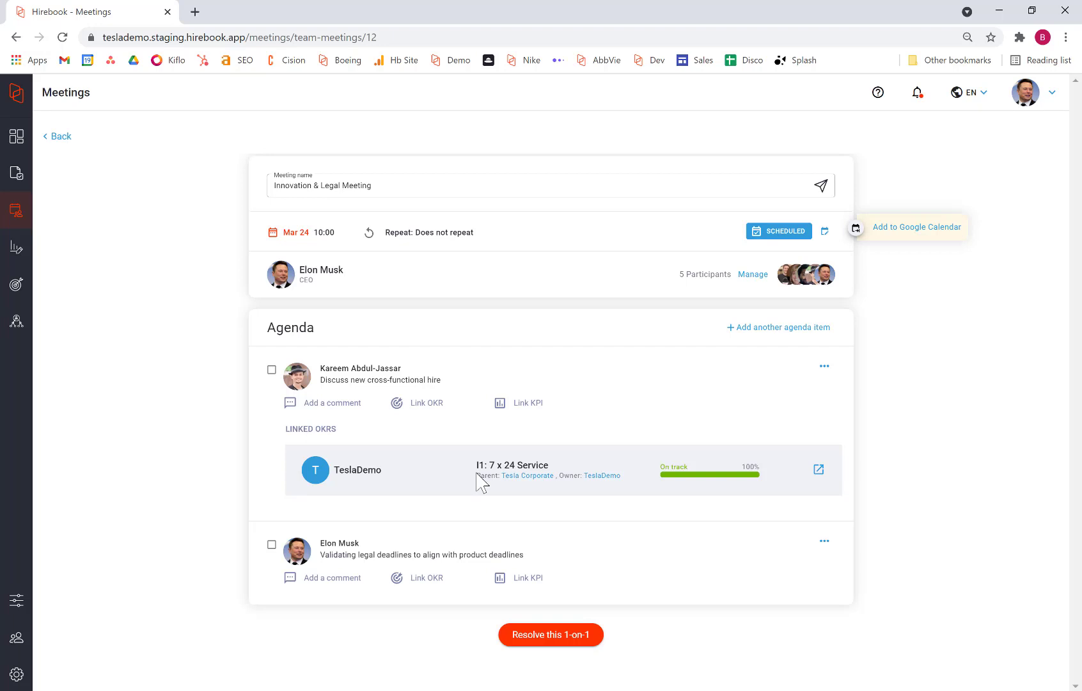
# - Open the Dashboard, select the Innovation Team, and scroll through its members, pulse and objectives
pyautogui.click(27, 146)
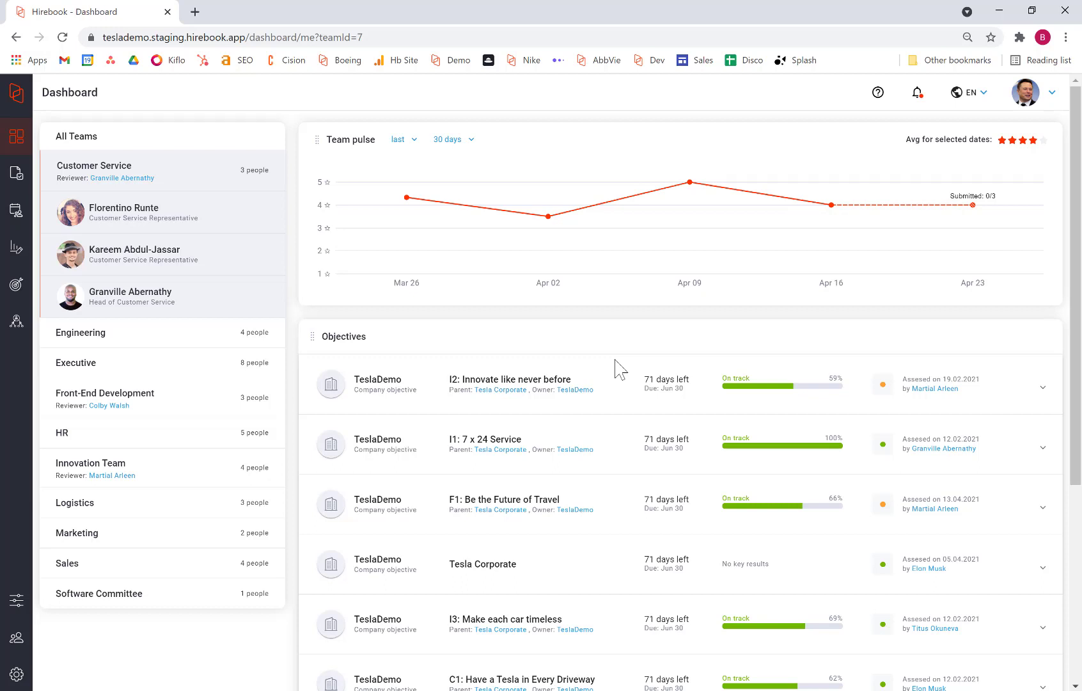
pyautogui.click(127, 481)
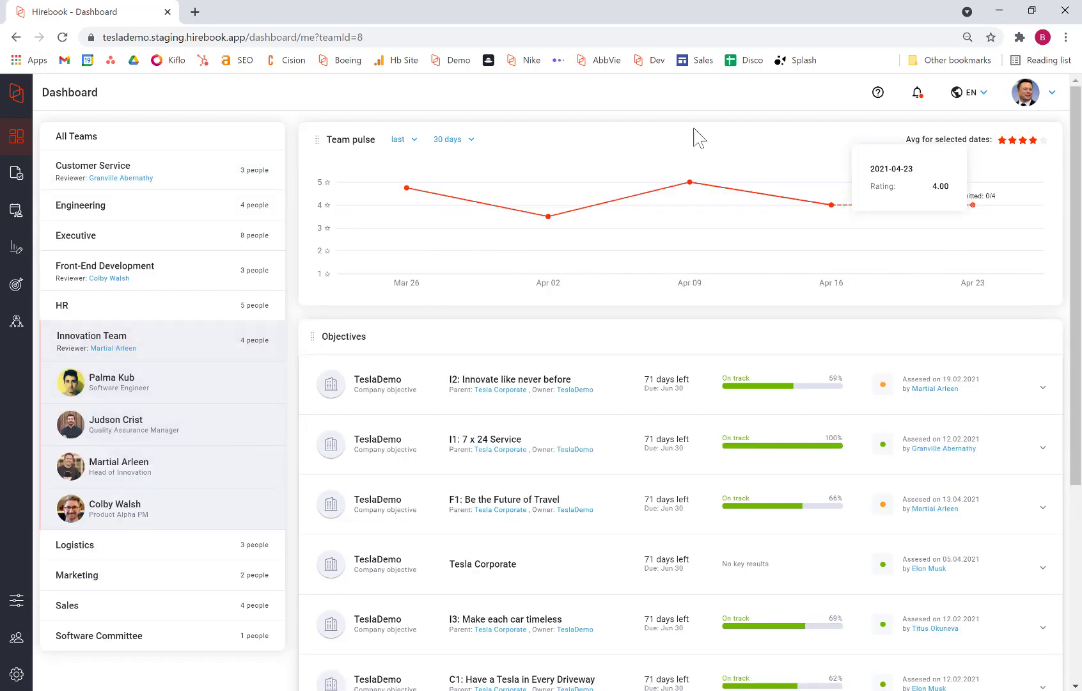
pyautogui.scroll(-1, 630, 456)
pyautogui.scroll(-4, 631, 455)
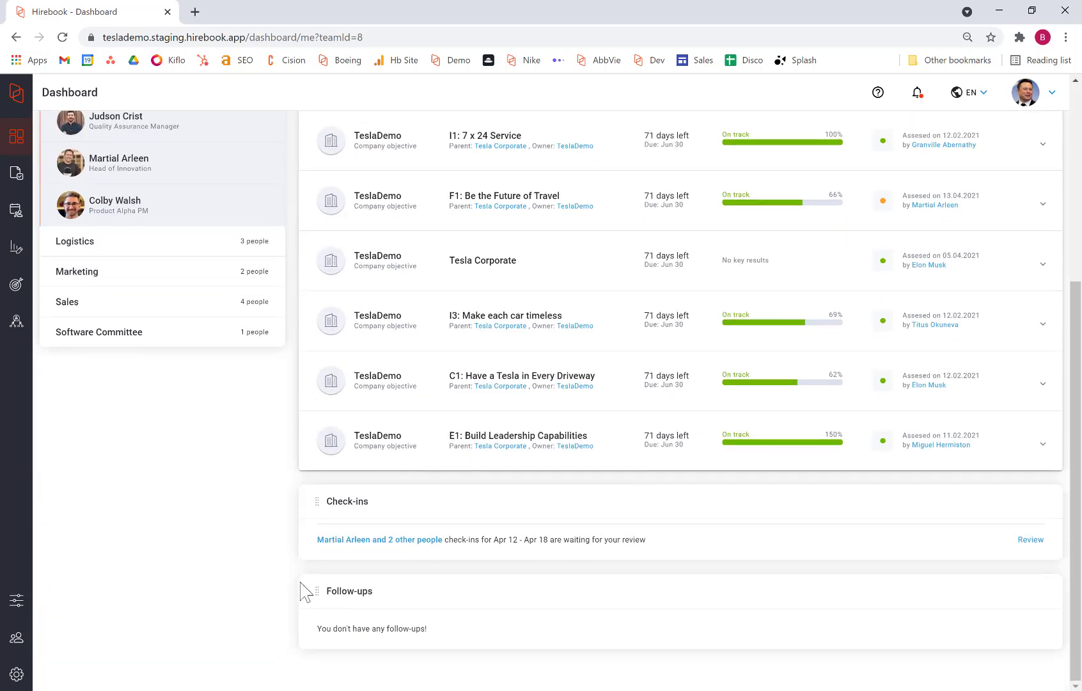
pyautogui.scroll(2, 409, 511)
pyautogui.scroll(3, 415, 513)
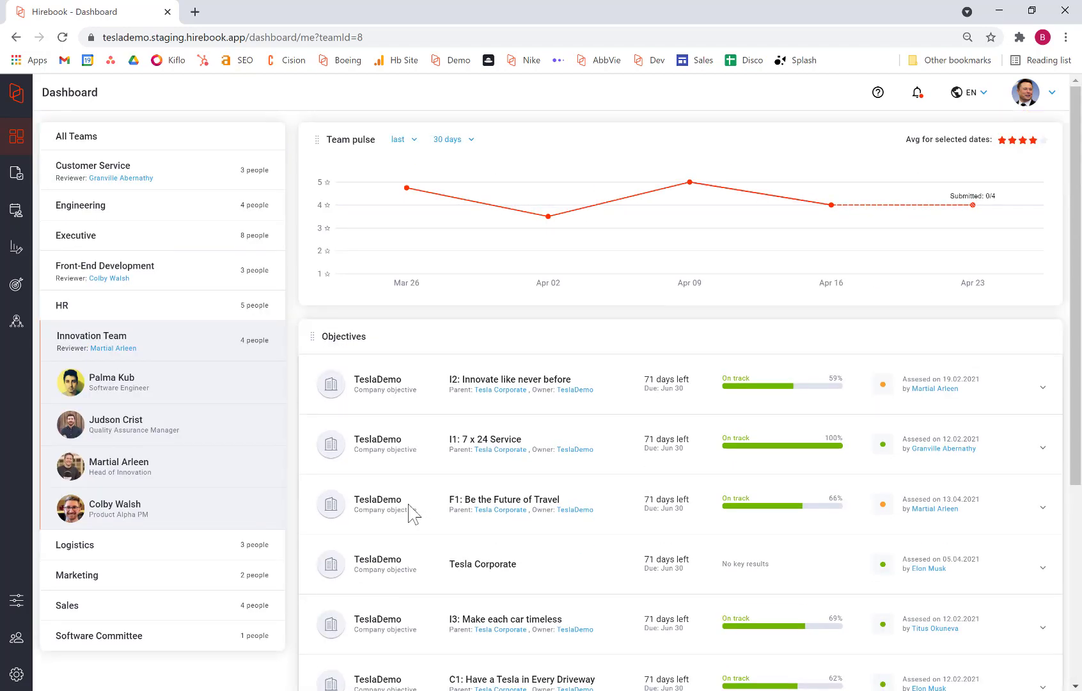